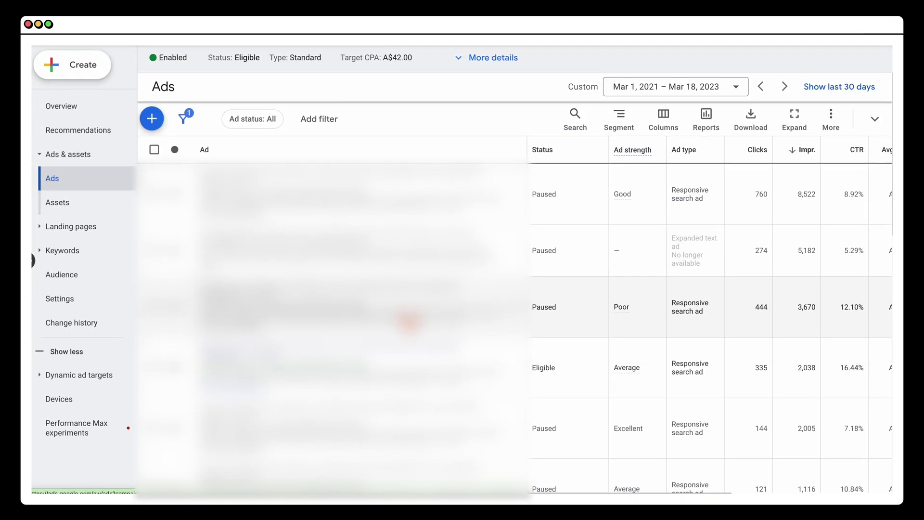
Sort the ads table by CTR, highest first, and check the ad strength values from Poor to Excellent.
scroll(409, 321, "down", 5)
scroll(404, 319, "up", 5)
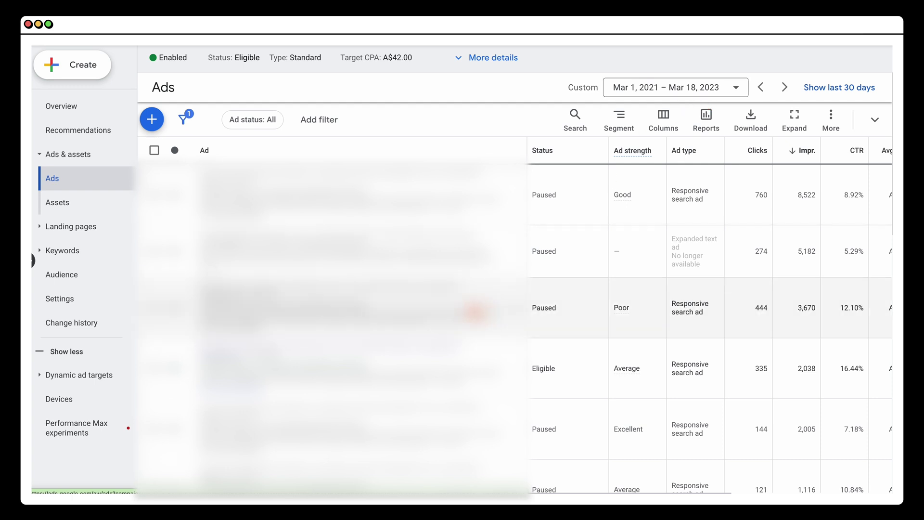
scroll(419, 361, "right", 3)
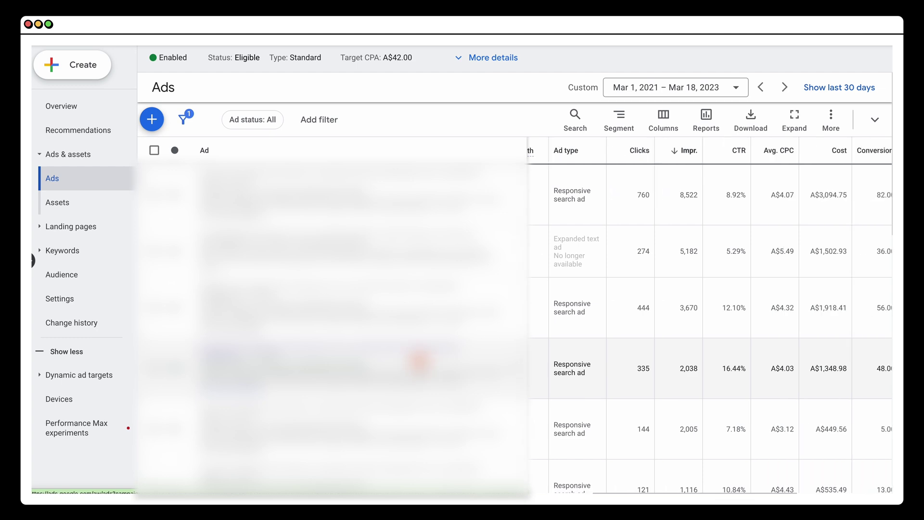
scroll(418, 361, "right", 3)
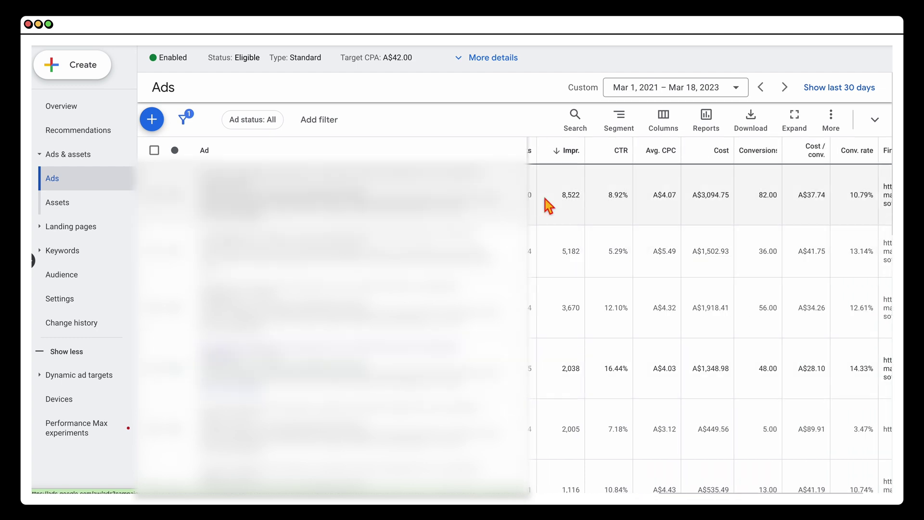
left_click(620, 151)
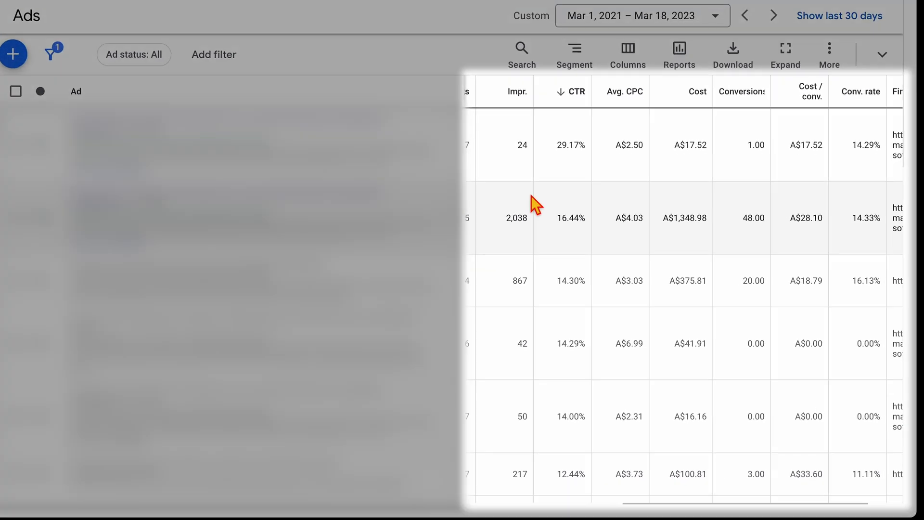
scroll(584, 241, "left", 2)
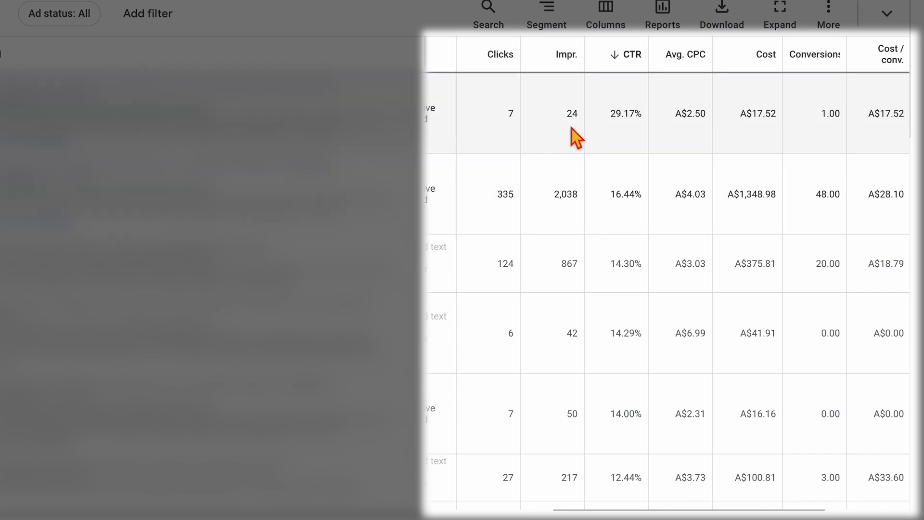
scroll(576, 138, "left", 3)
scroll(577, 137, "right", 1)
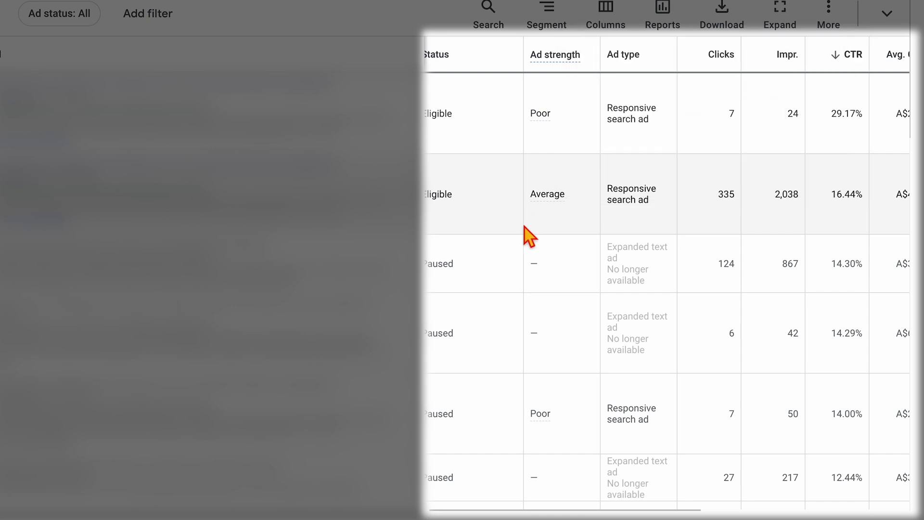
scroll(530, 232, "right", 5)
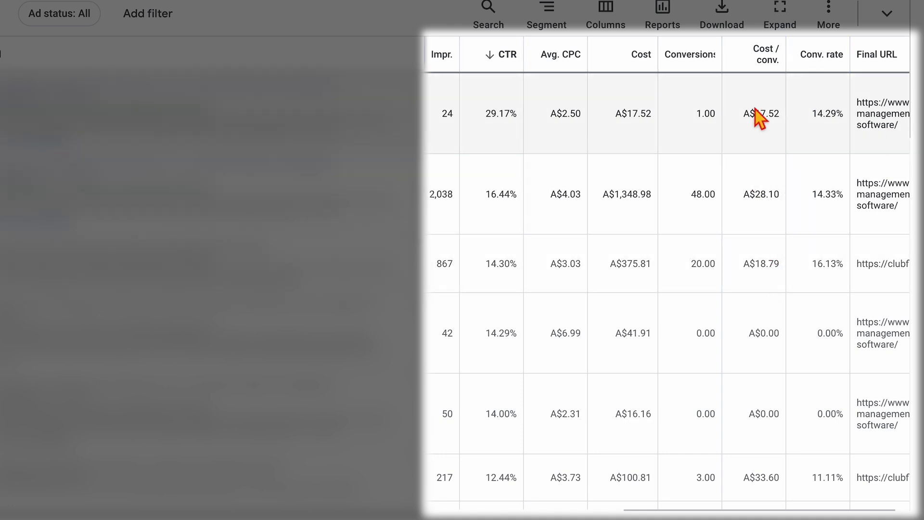
scroll(754, 194, "left", 5)
mouse_move(584, 215)
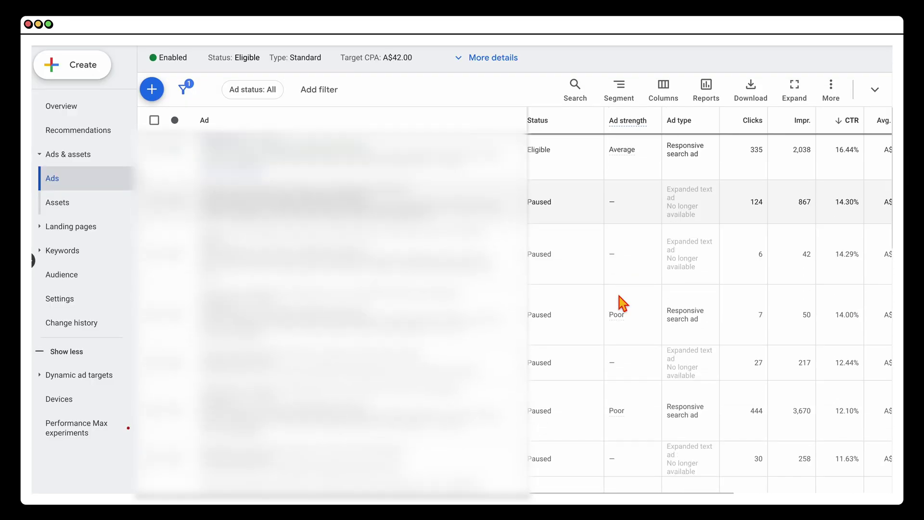
scroll(557, 293, "down", 6)
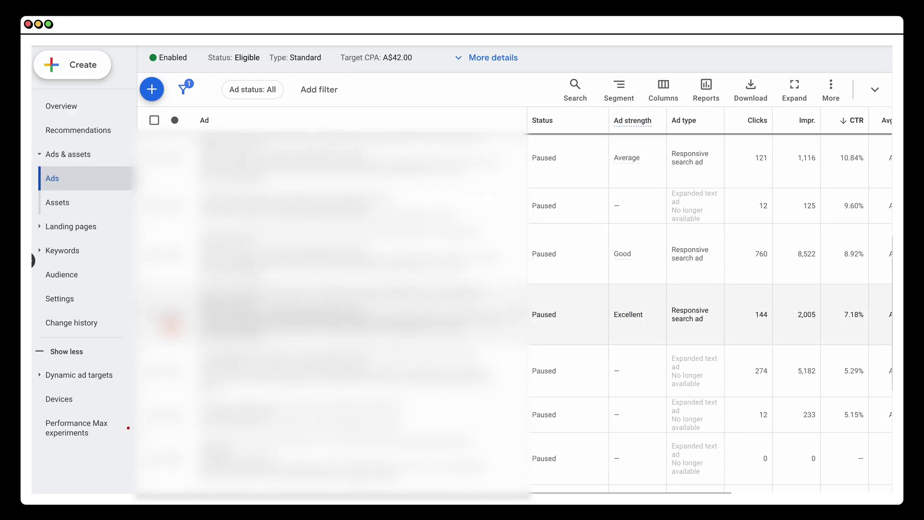
Select the Excellent-strength ad along with the two top-CTR ads.
left_click(155, 315)
scroll(458, 329, "right", 5)
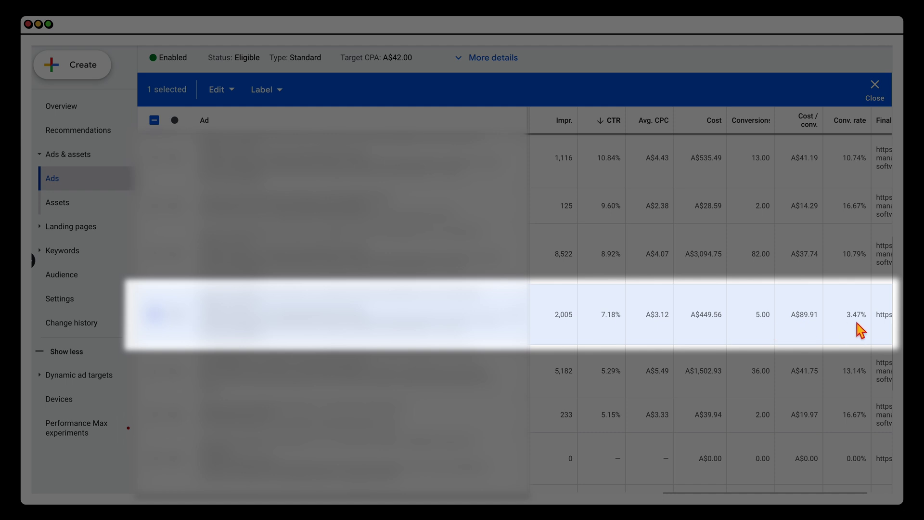
scroll(857, 326, "up", 10)
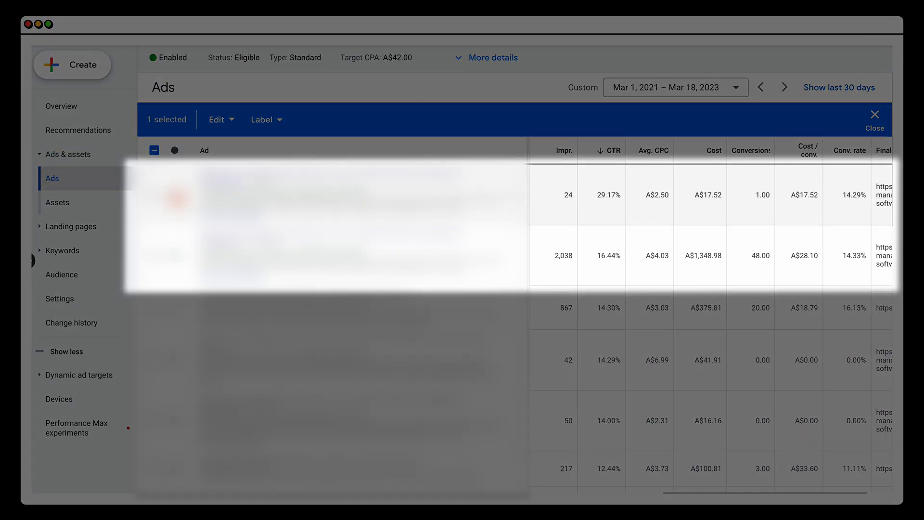
left_click(159, 195)
left_click(159, 255)
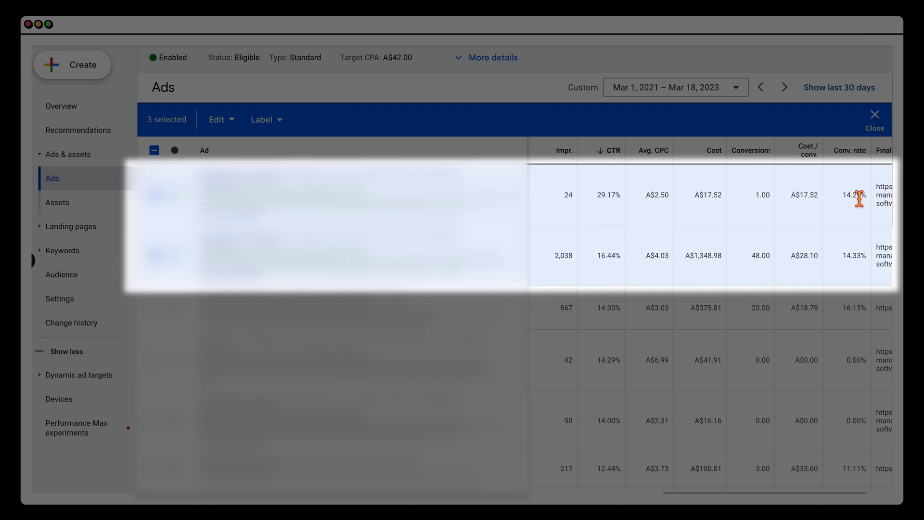
scroll(854, 260, "down", 10)
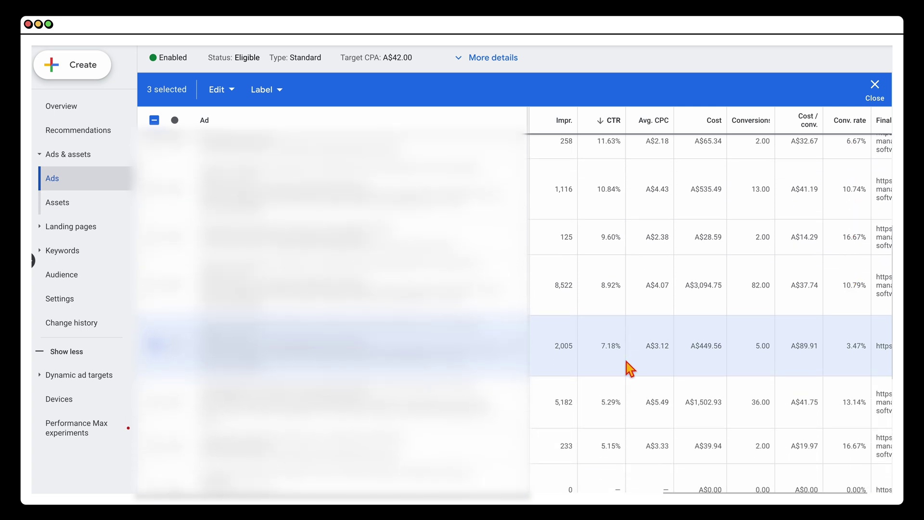
scroll(588, 369, "left", 5)
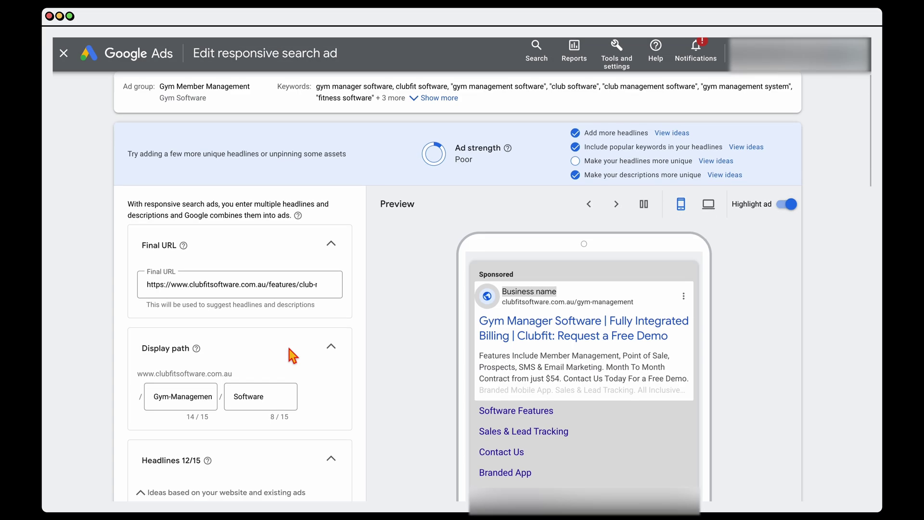
scroll(246, 419, "down", 5)
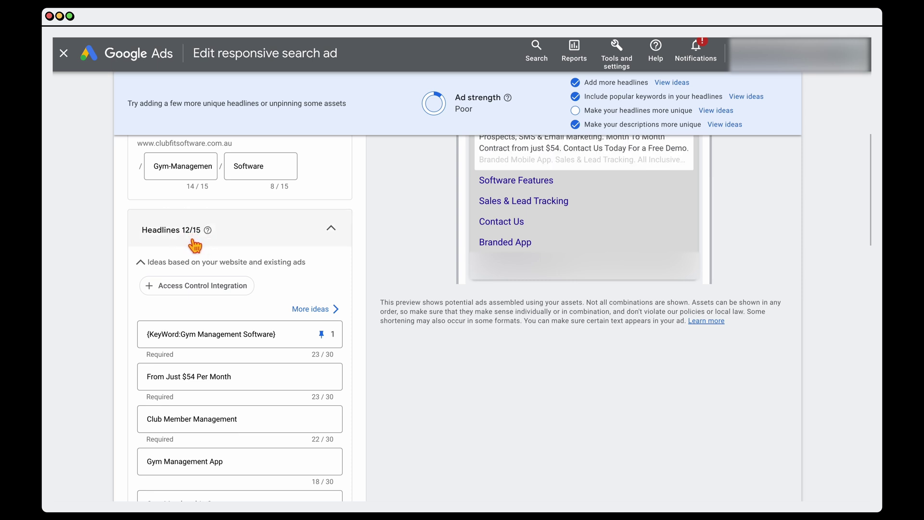
scroll(309, 345, "up", 3)
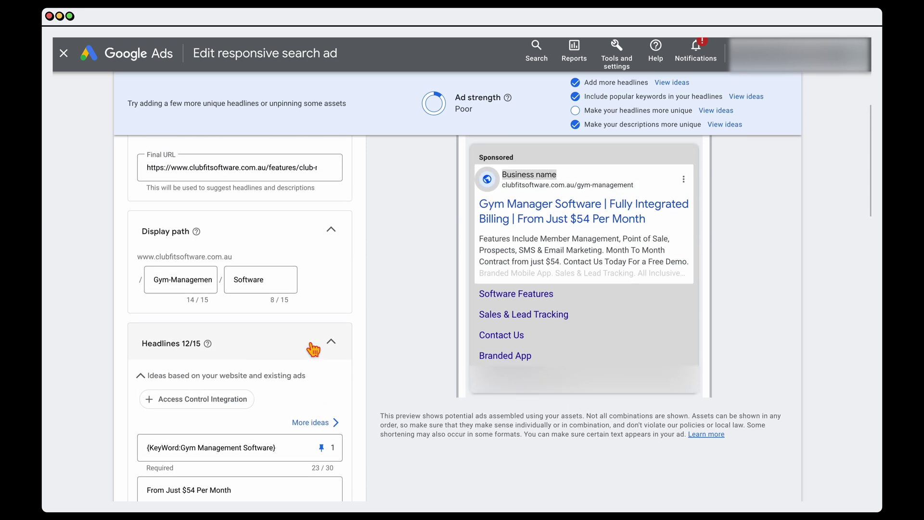
scroll(313, 349, "up", 3)
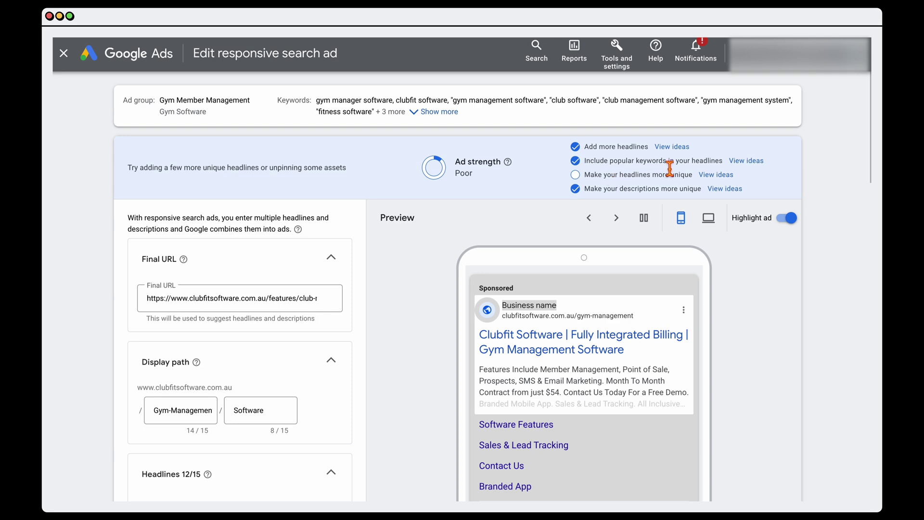
scroll(378, 247, "down", 5)
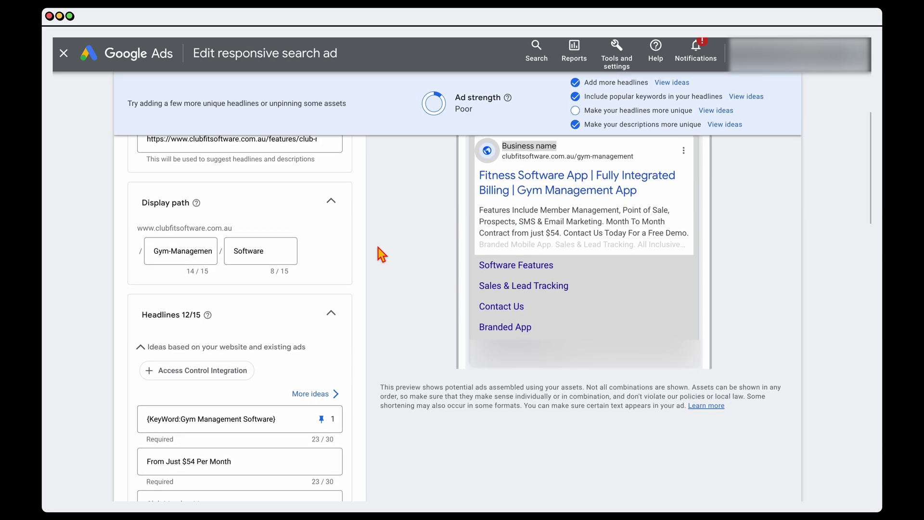
scroll(377, 247, "down", 1)
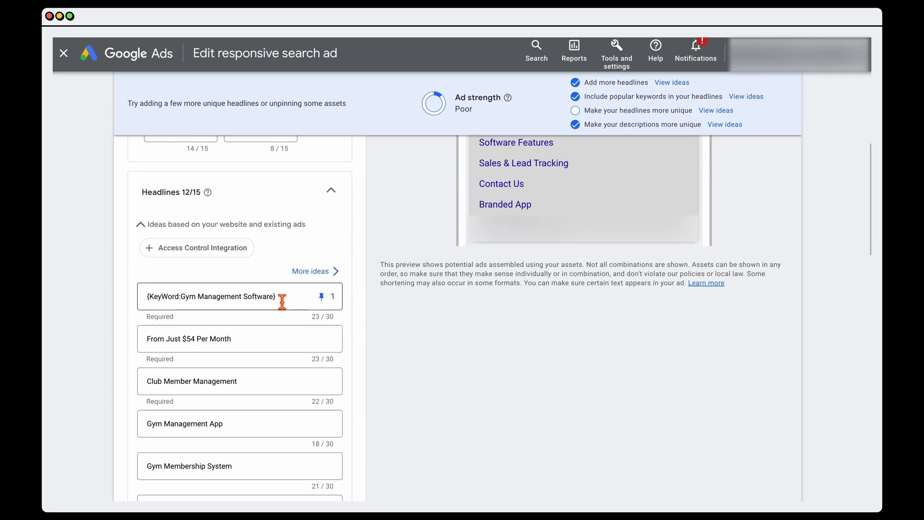
scroll(283, 303, "down", 14)
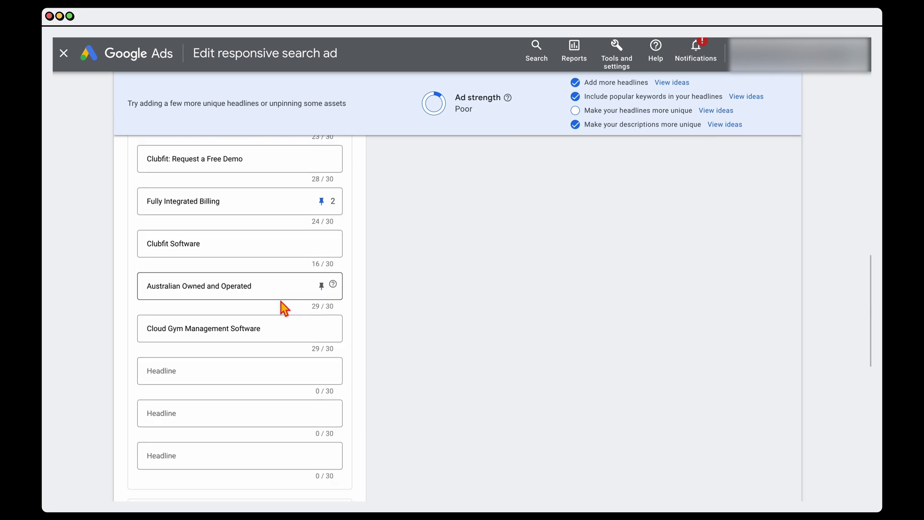
left_click(192, 217)
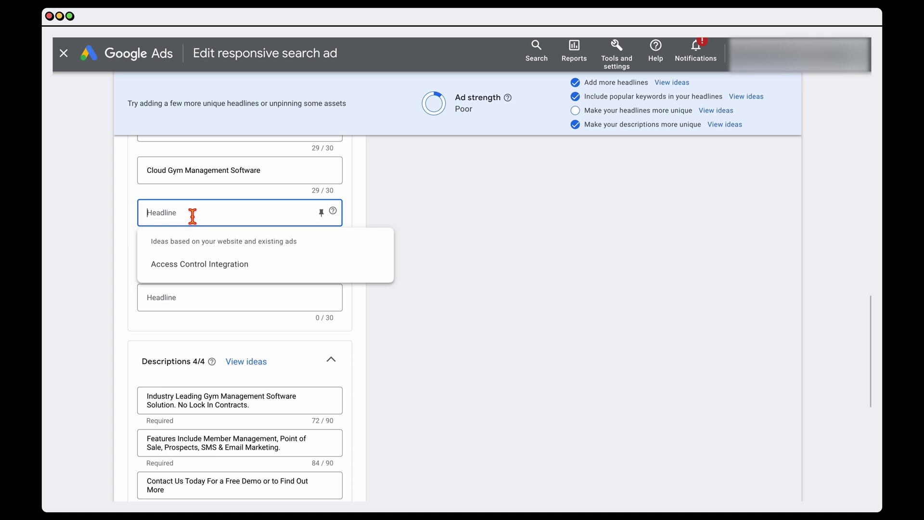
type("{")
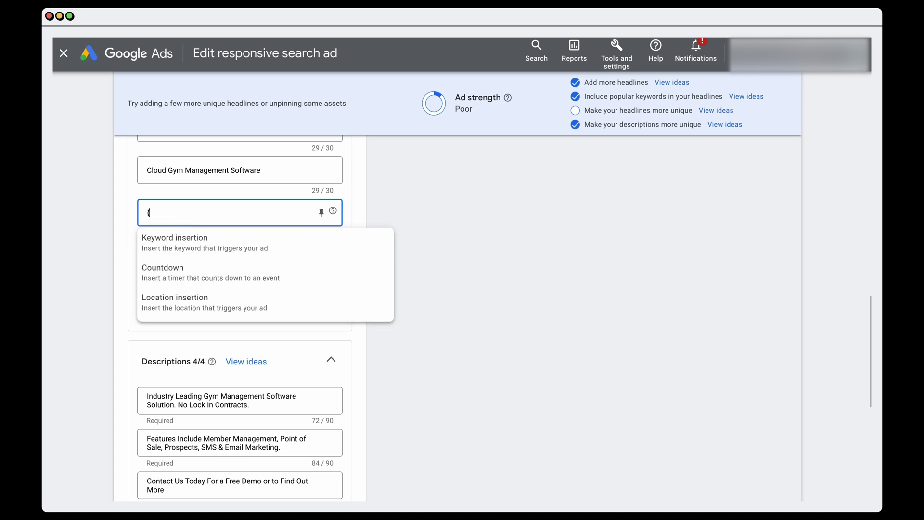
left_click(208, 246)
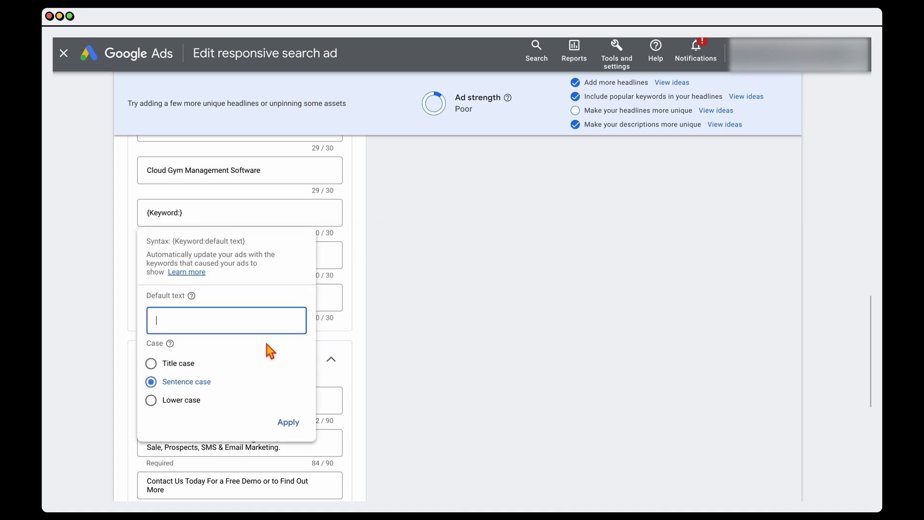
left_click(201, 212)
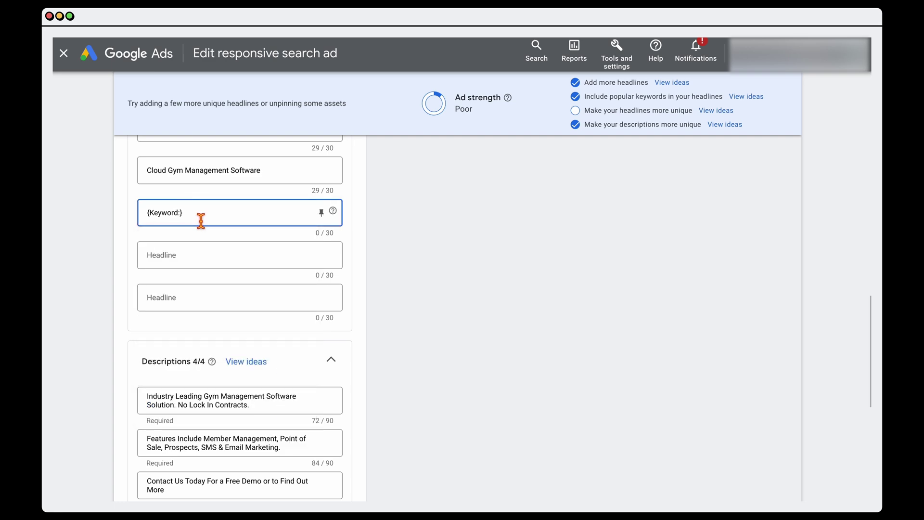
left_click_drag(201, 218, 138, 216)
key("BackSpace")
scroll(293, 262, "up", 10)
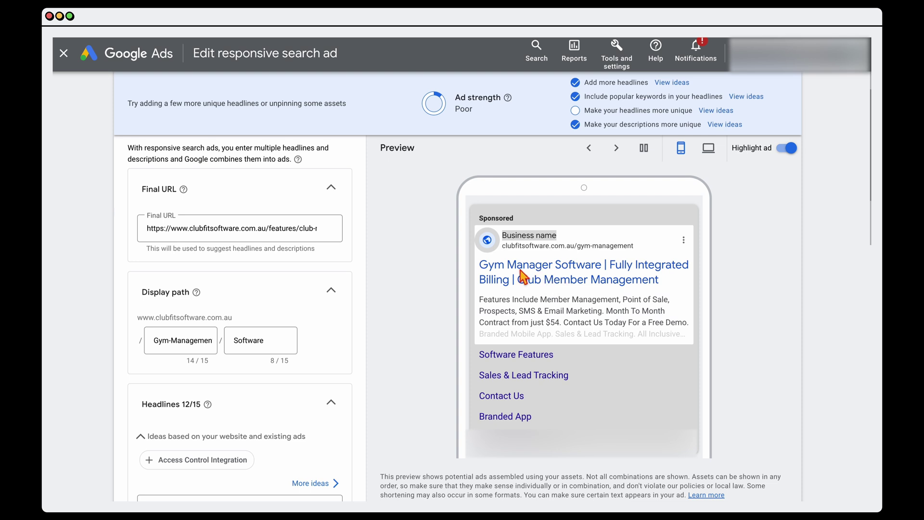
Cycle the ad preview through seven headline and description combinations.
left_click(616, 152)
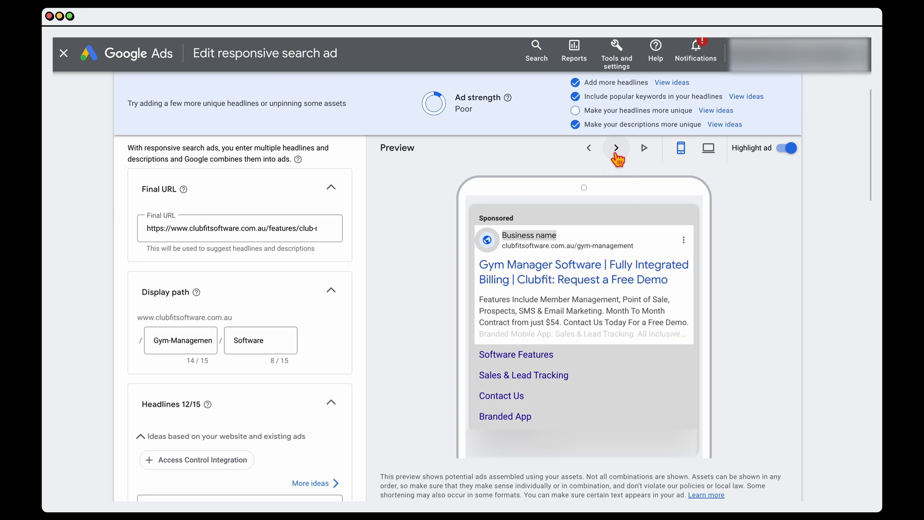
left_click(616, 149)
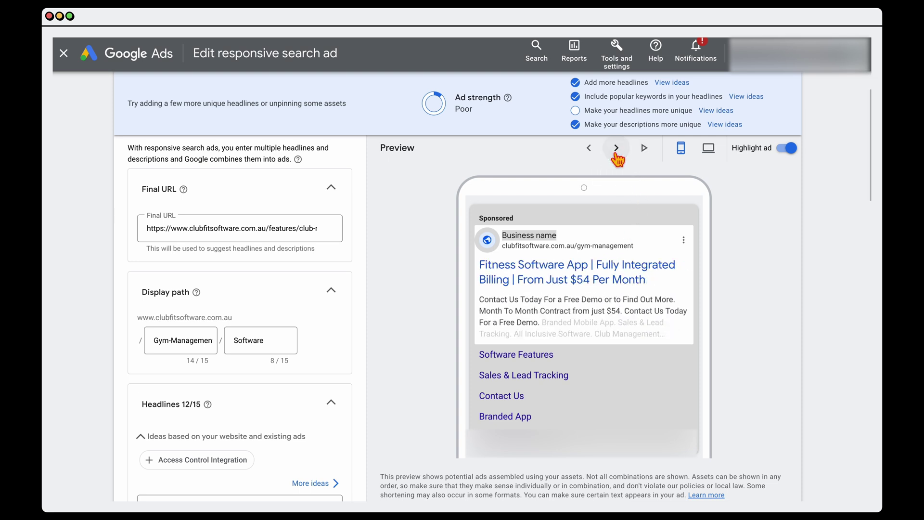
left_click(617, 149)
left_click(616, 149)
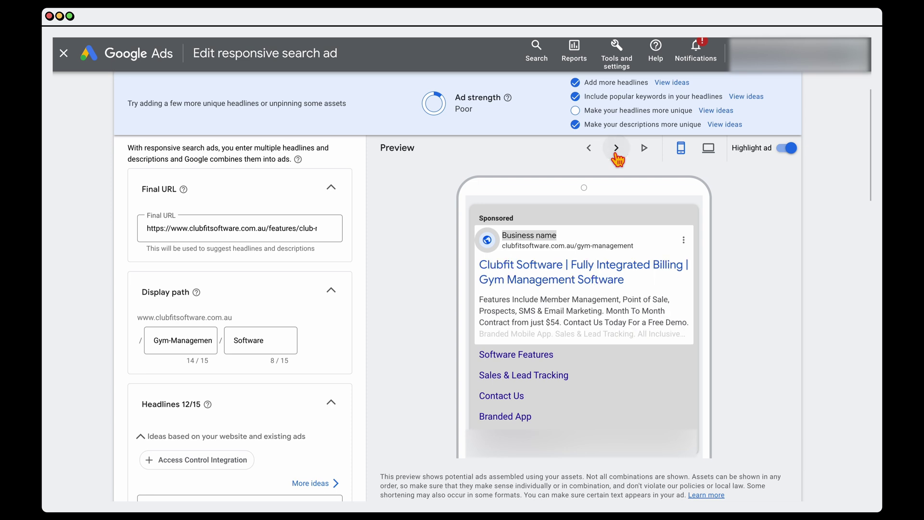
left_click(617, 149)
left_click(616, 149)
left_click(617, 149)
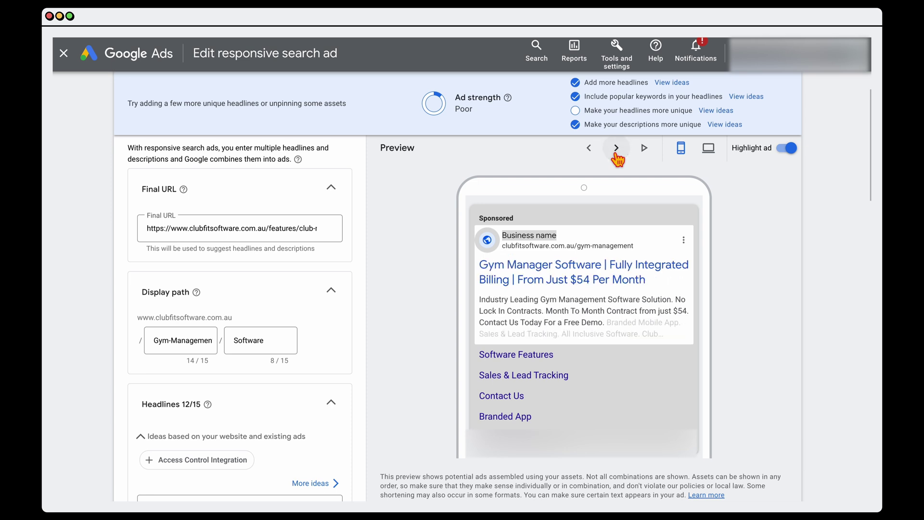
Highlight the 'popular keywords in headlines' ad strength tip.
scroll(616, 155, "up", 2)
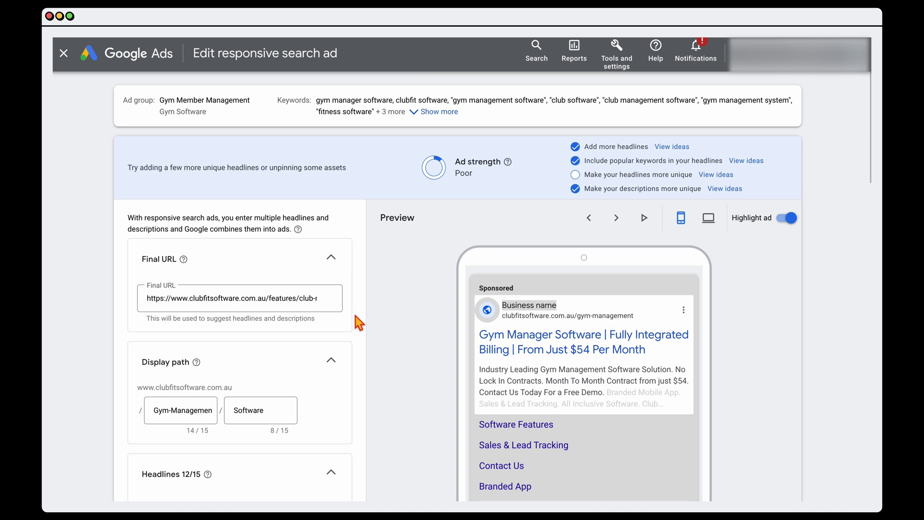
scroll(356, 318, "down", 1)
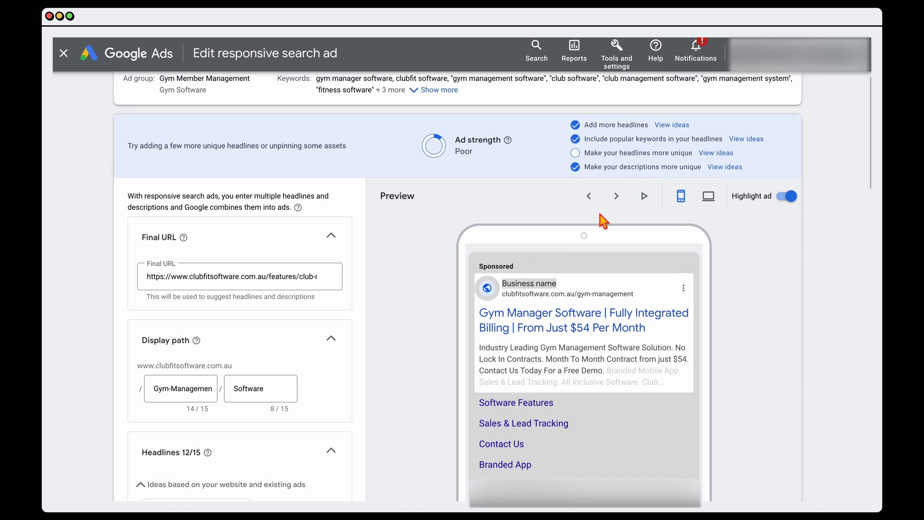
left_click_drag(612, 140, 722, 145)
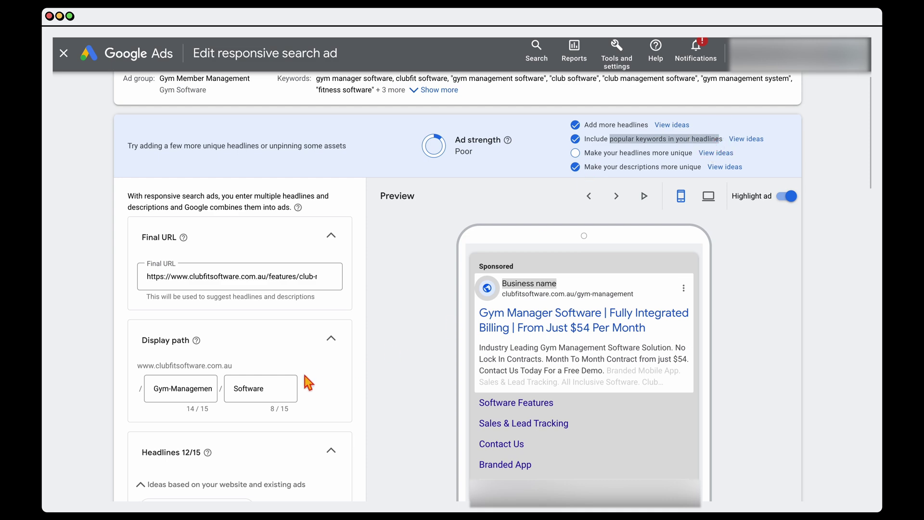
scroll(302, 380, "down", 1)
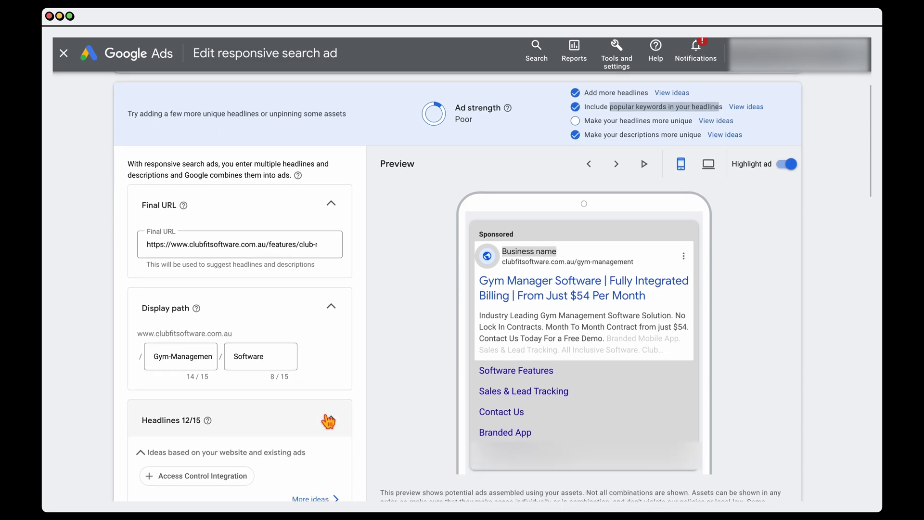
Unpin the 'Fully Integrated Billing' headline so it shows in any unpinned position.
scroll(326, 419, "down", 5)
scroll(321, 418, "down", 5)
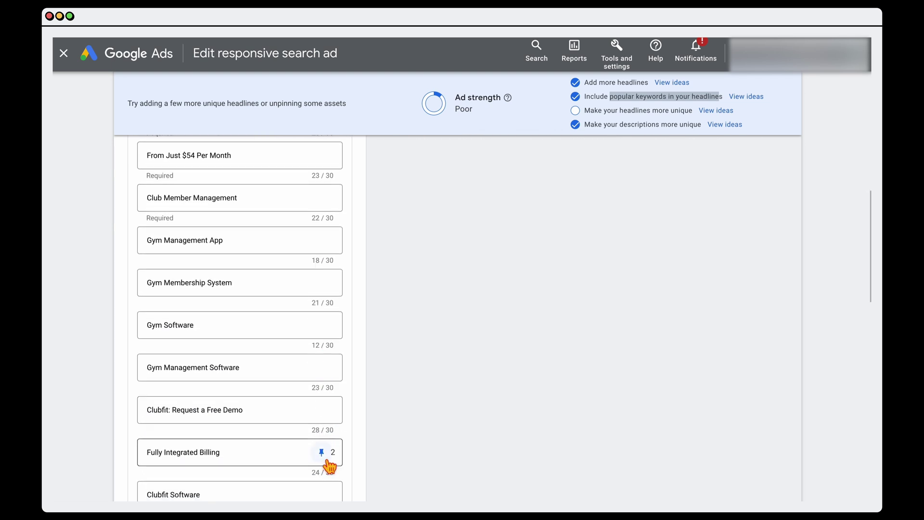
left_click(328, 461)
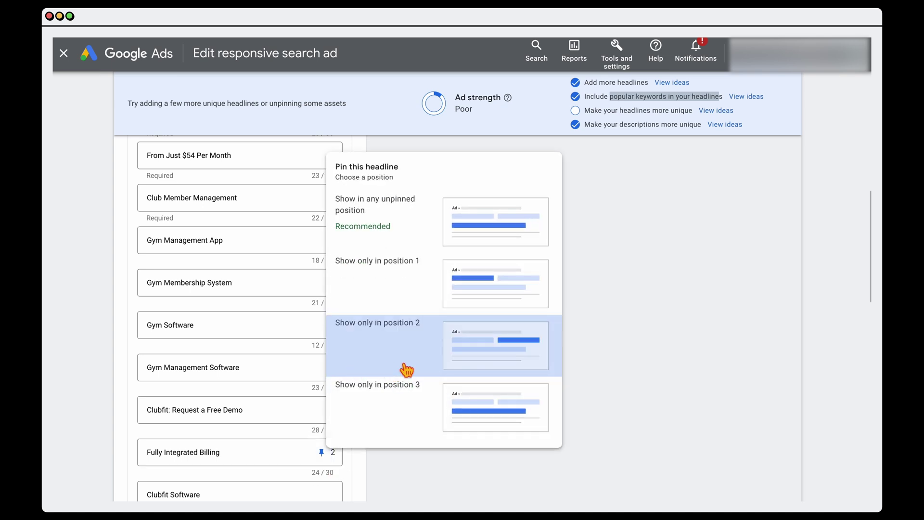
left_click(419, 218)
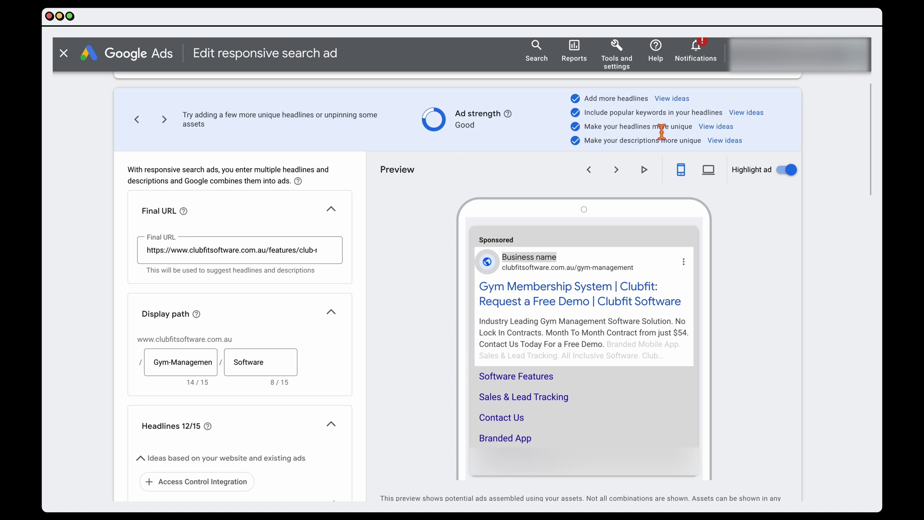
Pin the keyword-insertion headline to show only in position 1.
scroll(351, 351, "down", 4)
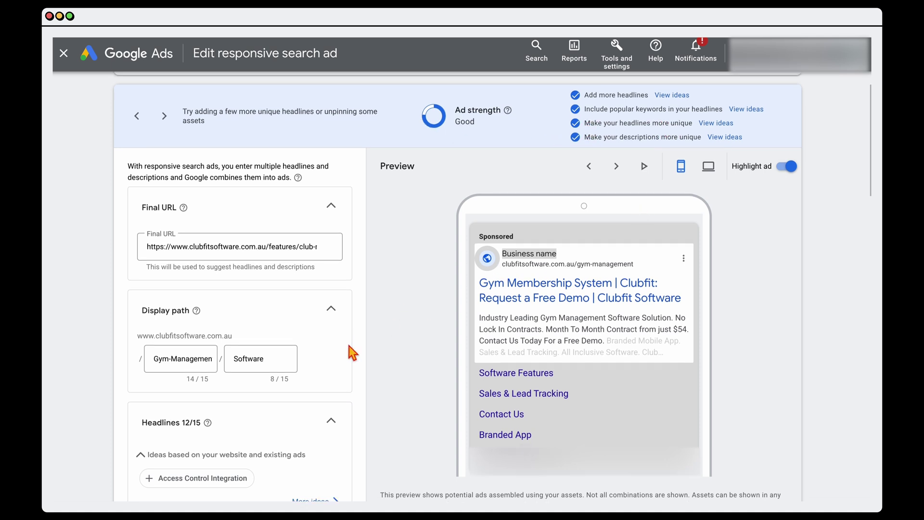
left_click(321, 366)
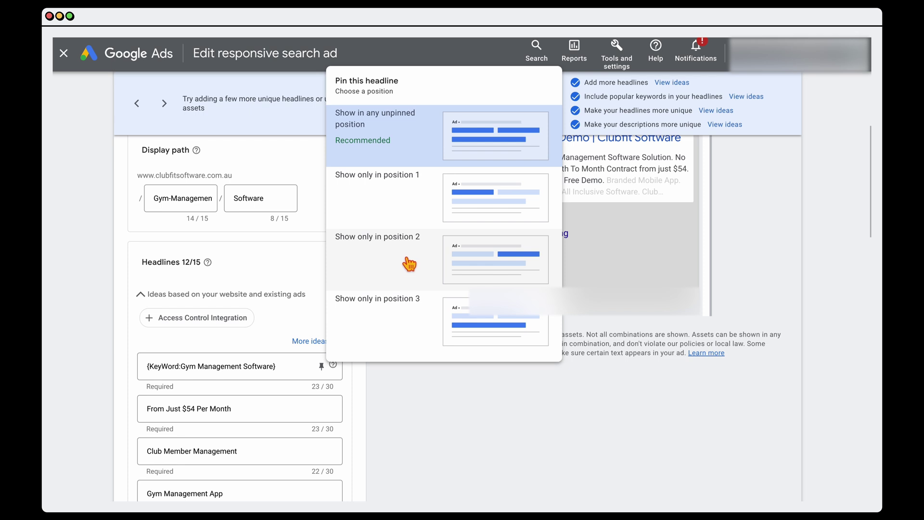
left_click(434, 202)
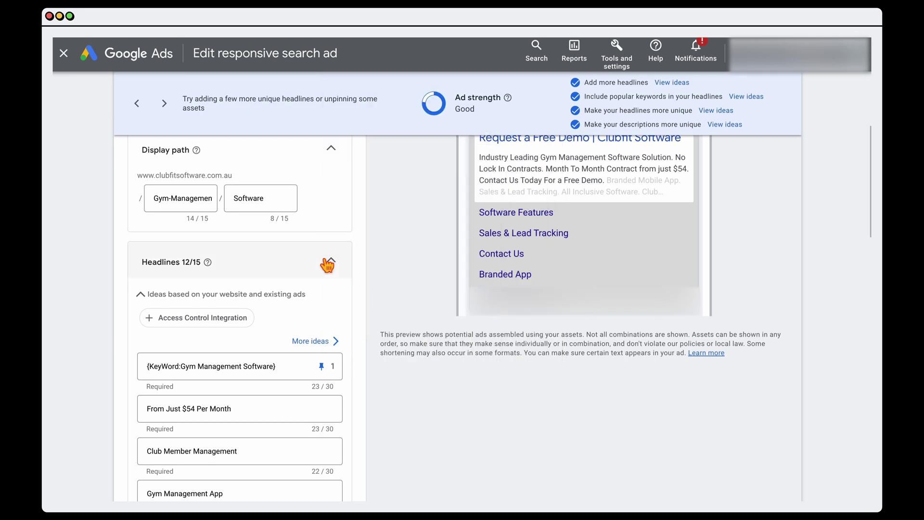
scroll(330, 262, "down", 8)
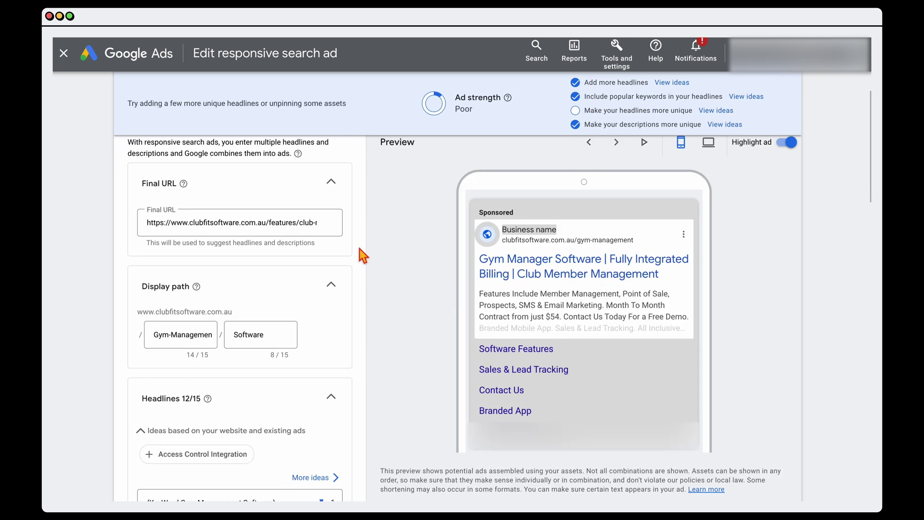
Unpin the fourth description so it can show in any position.
scroll(333, 313, "down", 3)
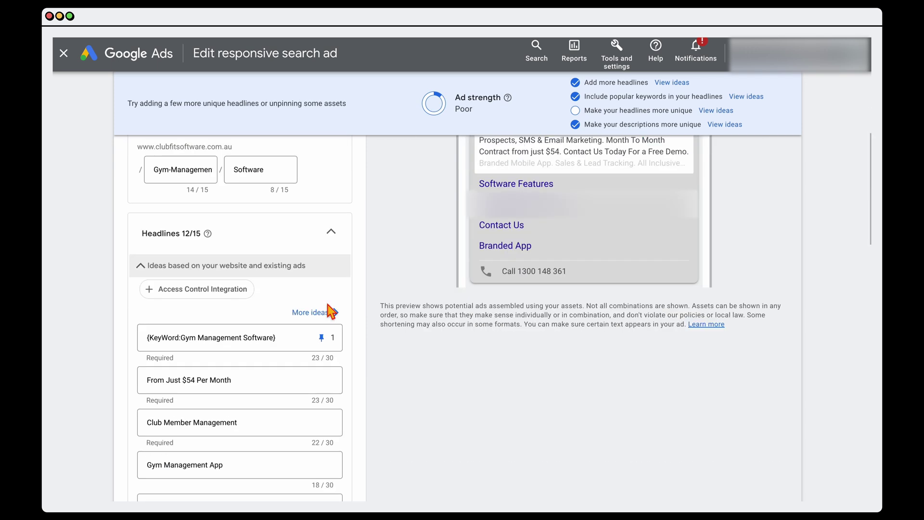
scroll(332, 312, "down", 15)
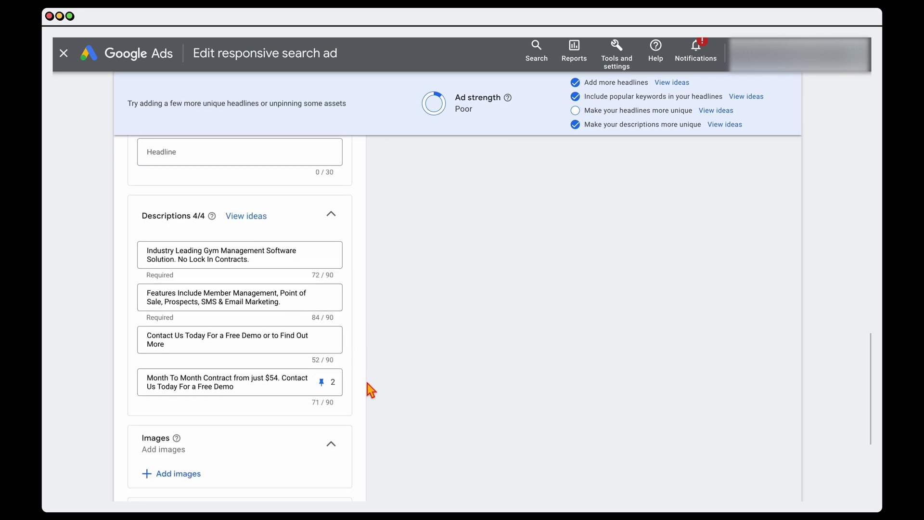
left_click(329, 390)
left_click(495, 260)
Unpin the keyword-insertion headline from position 1 to any unpinned position.
scroll(421, 223, "up", 10)
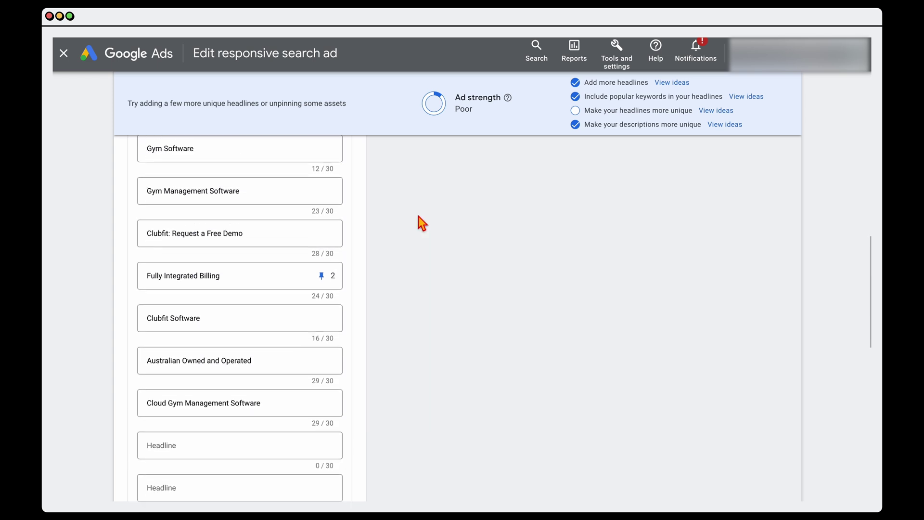
scroll(315, 279, "up", 7)
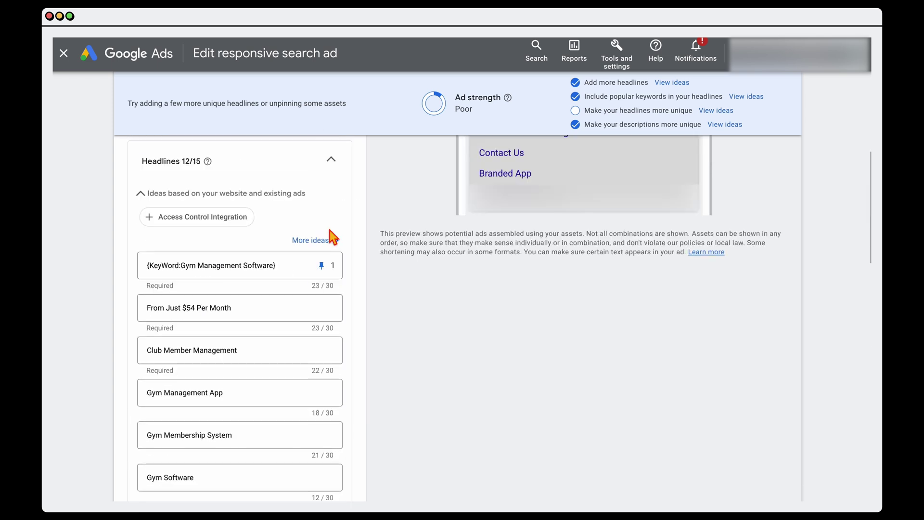
left_click(321, 271)
left_click(427, 283)
scroll(433, 279, "up", 4)
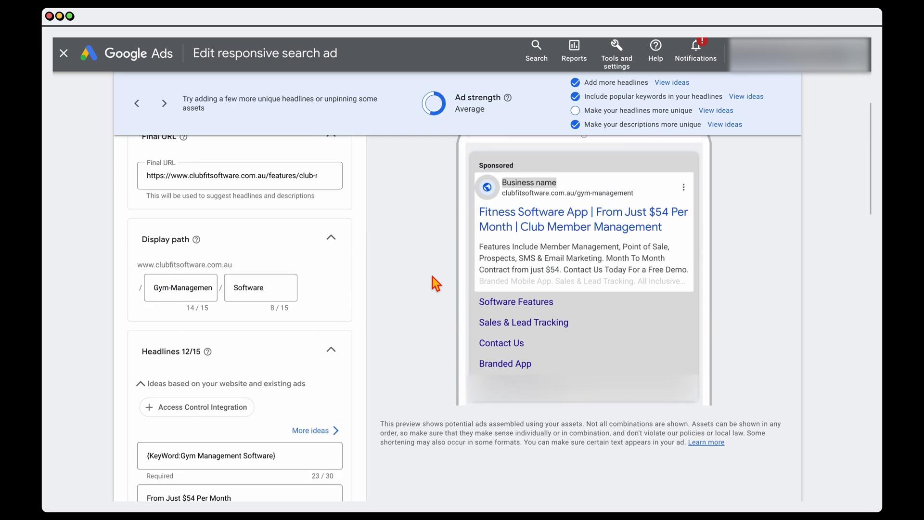
scroll(453, 308, "down", 15)
scroll(386, 332, "up", 15)
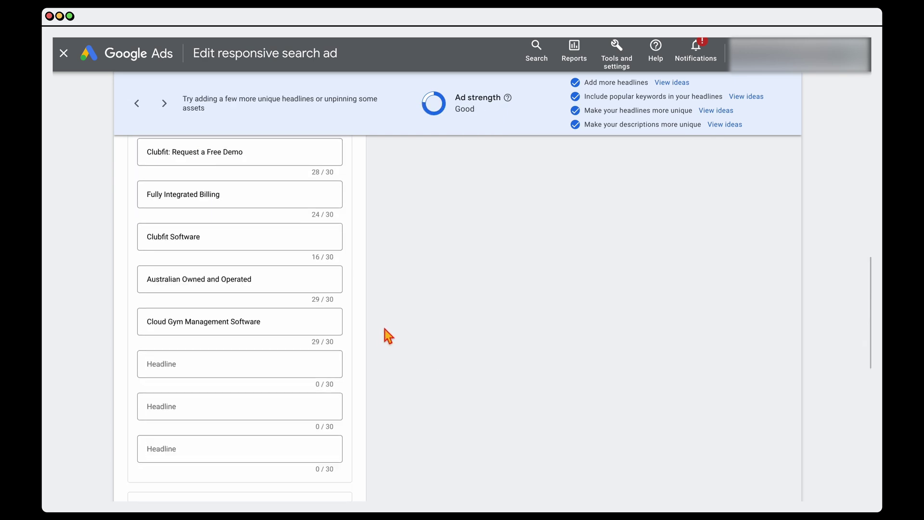
scroll(386, 332, "up", 2)
scroll(386, 333, "down", 4)
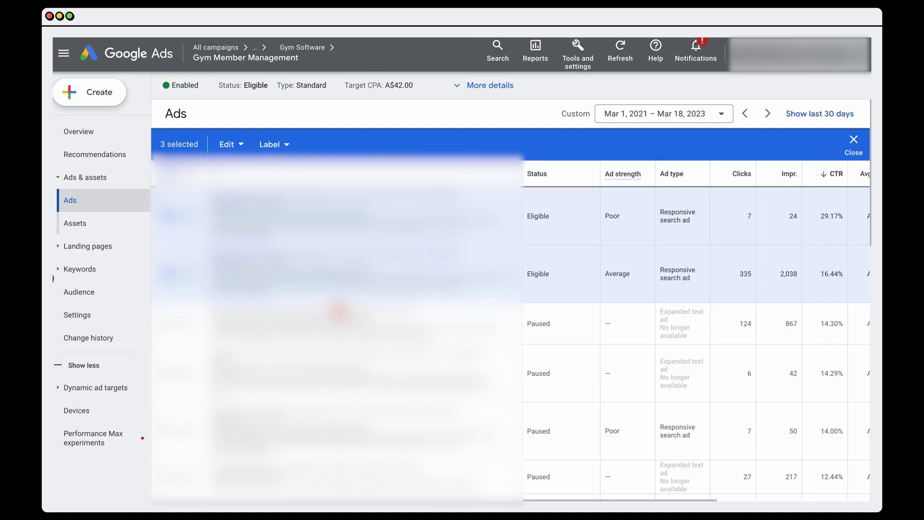
Scroll through the CTR-sorted ads table to compare ad strength and conversion rates.
scroll(397, 307, "down", 10)
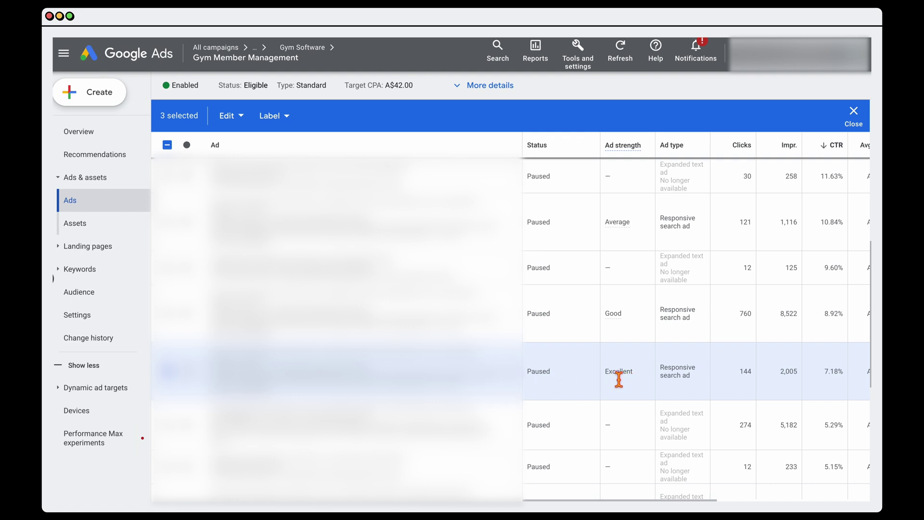
scroll(622, 380, "up", 5)
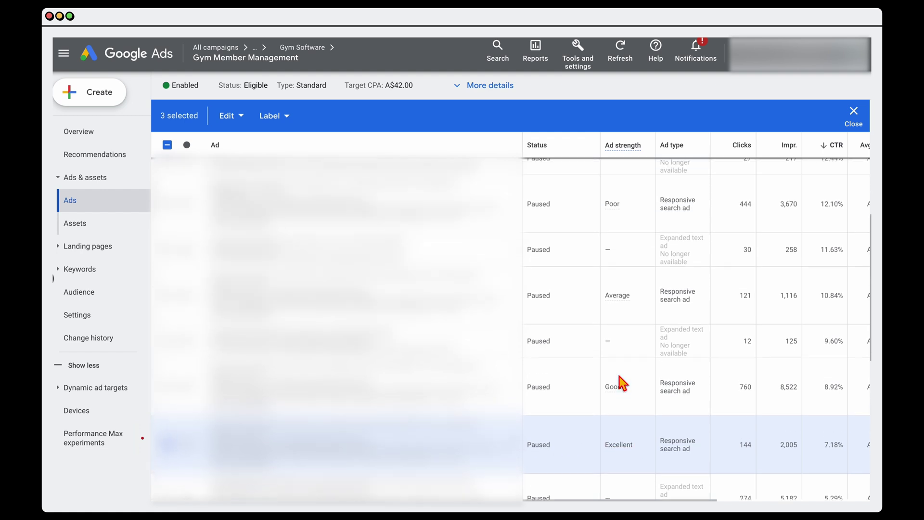
scroll(623, 381, "up", 3)
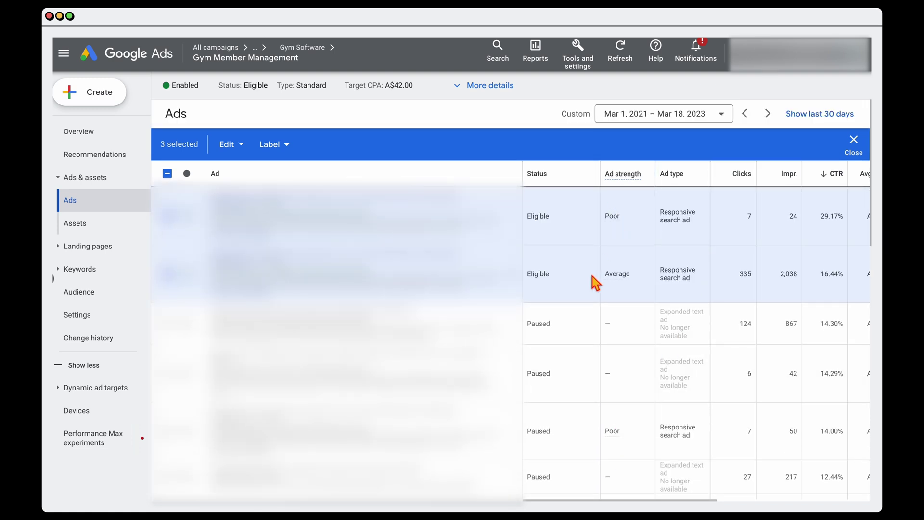
scroll(608, 283, "right", 5)
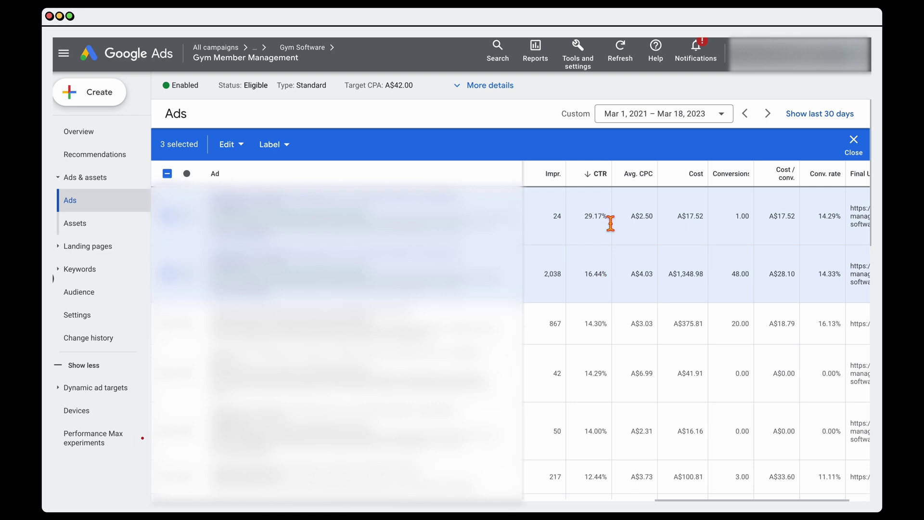